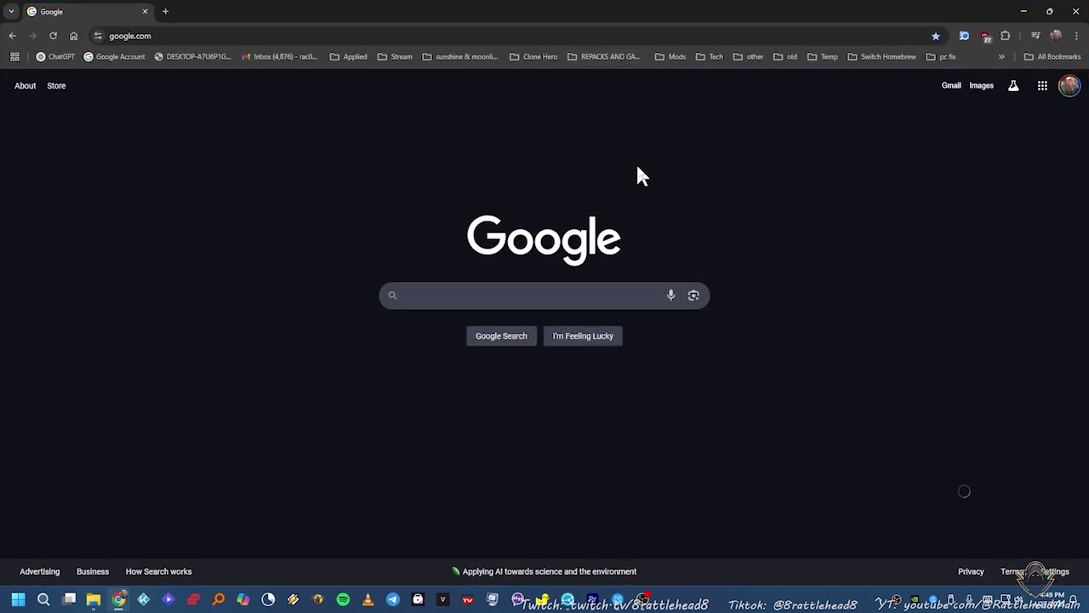
Step: Search the web for "lossless scaling"
click(635, 40)
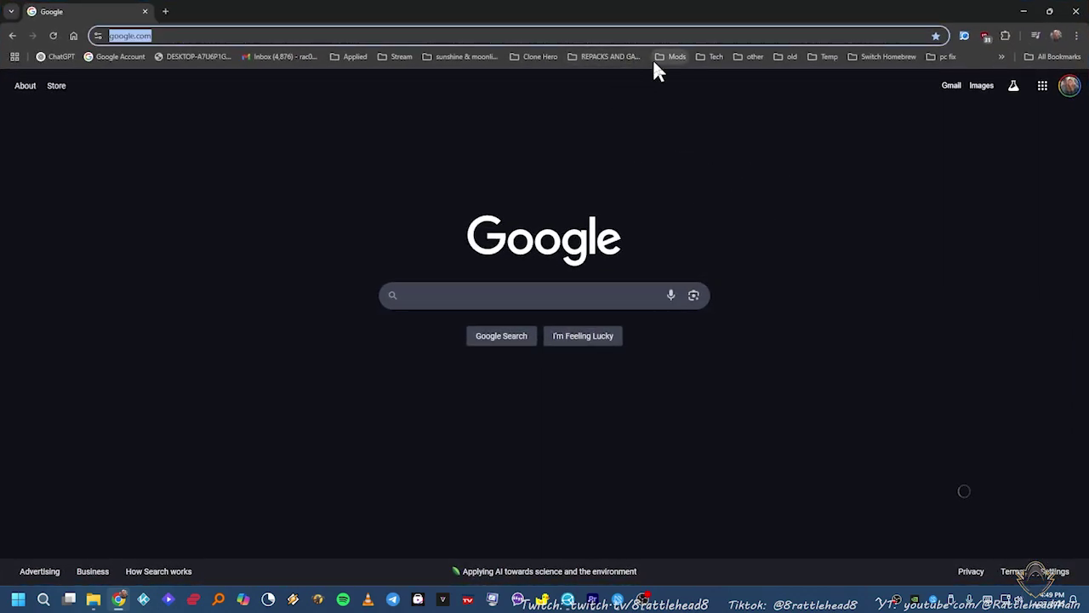
text(lossle)
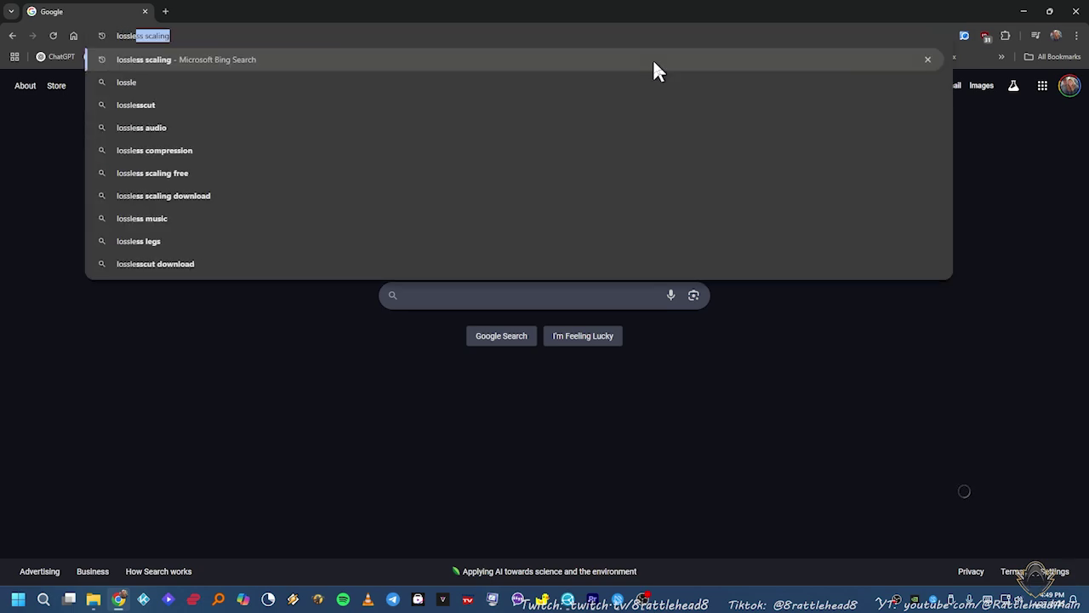
text(ss scaling)
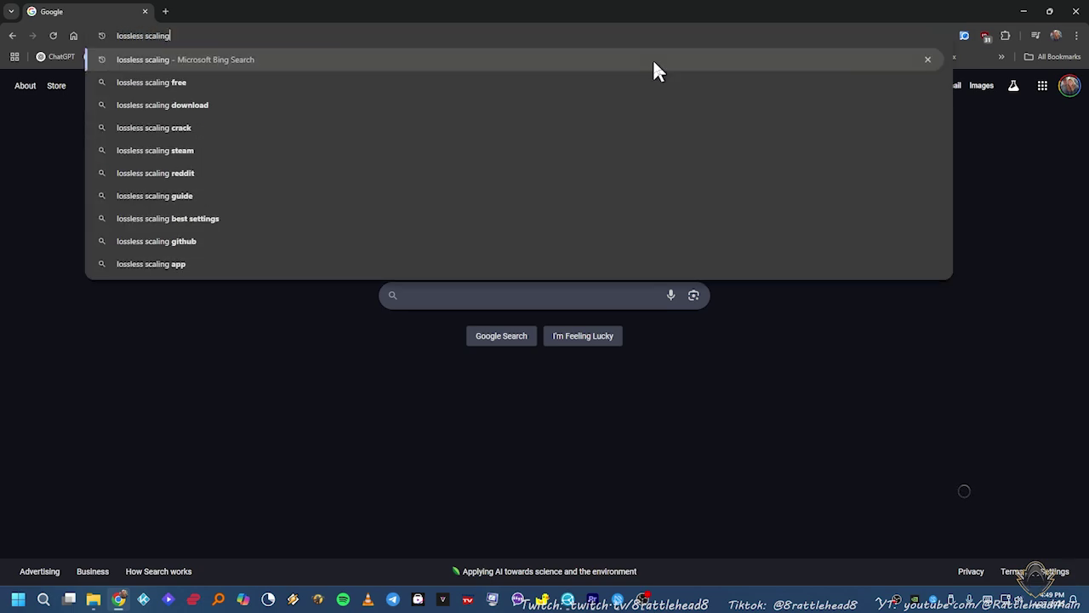
key(Return)
Step: Open the Lossless Scaling Steam store page to view its purchase section, and return to the desktop
scroll(304, 360, down, 3)
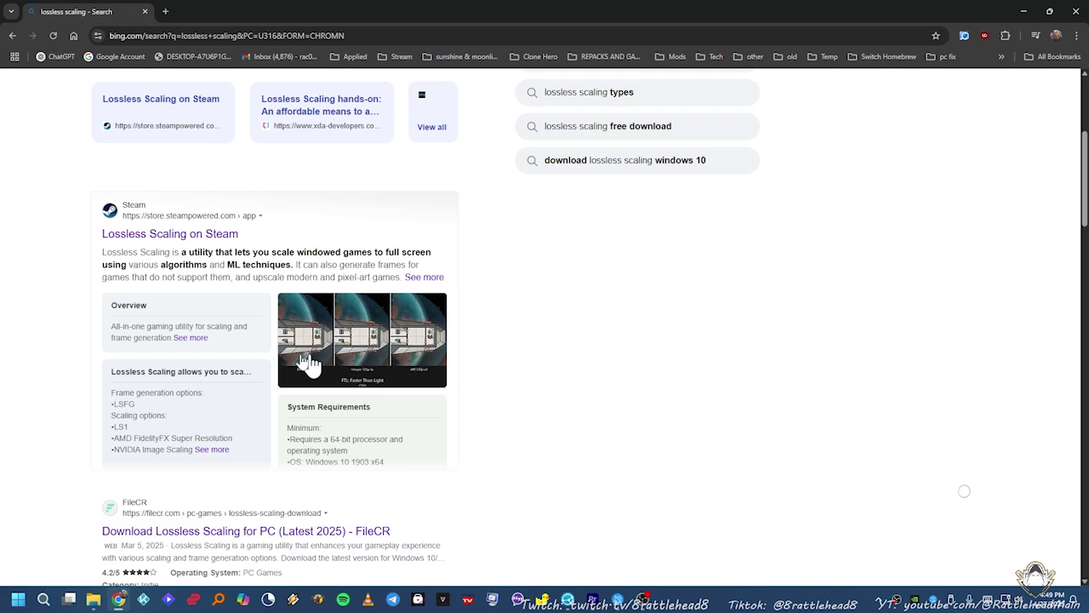
click(228, 226)
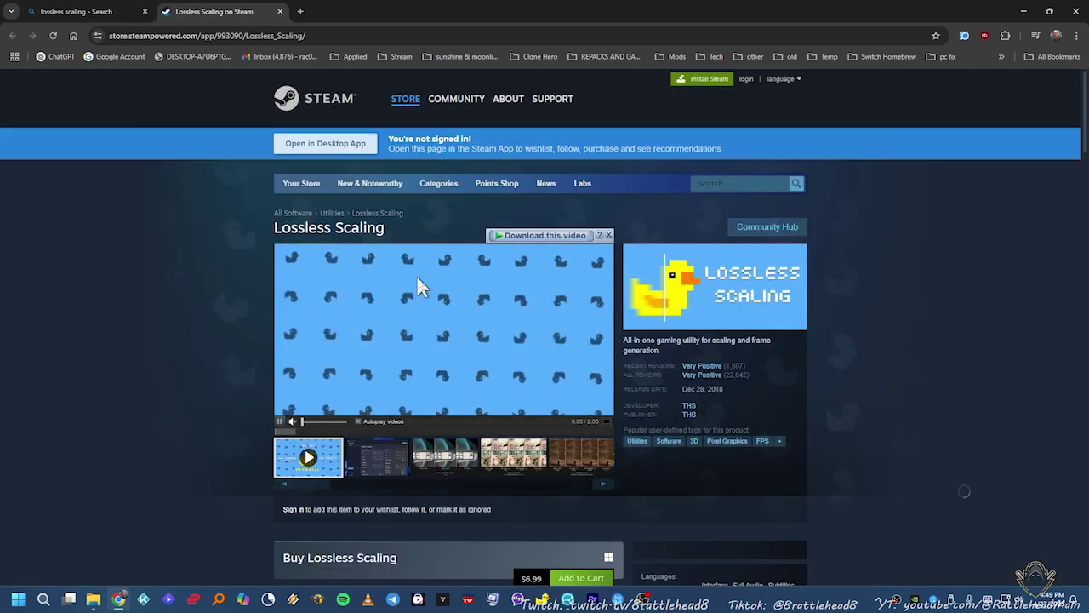
scroll(485, 391, down, 1)
scroll(485, 391, down, 1)
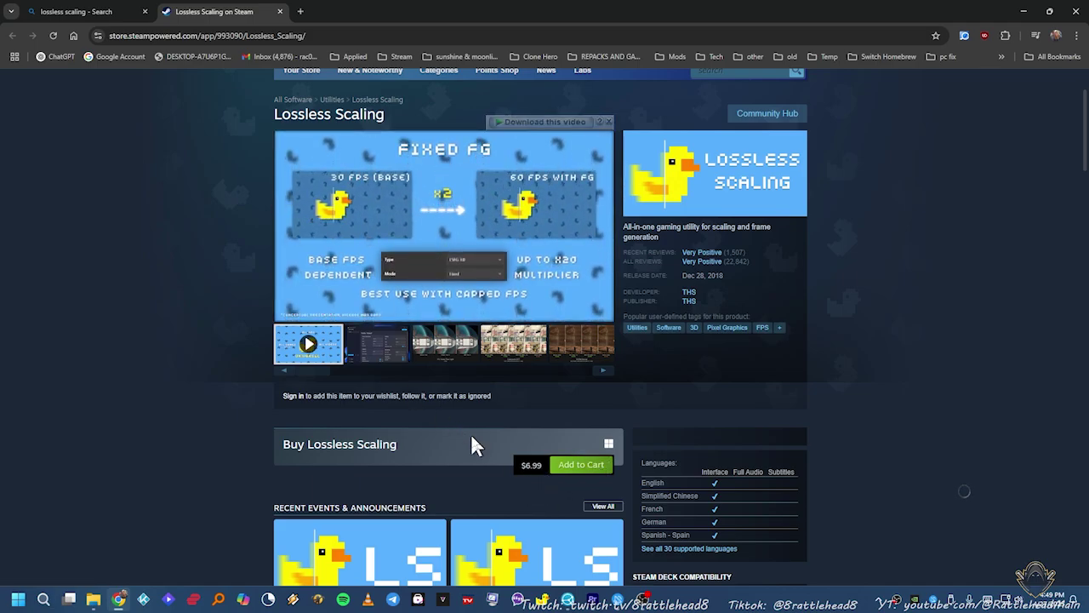
click(134, 15)
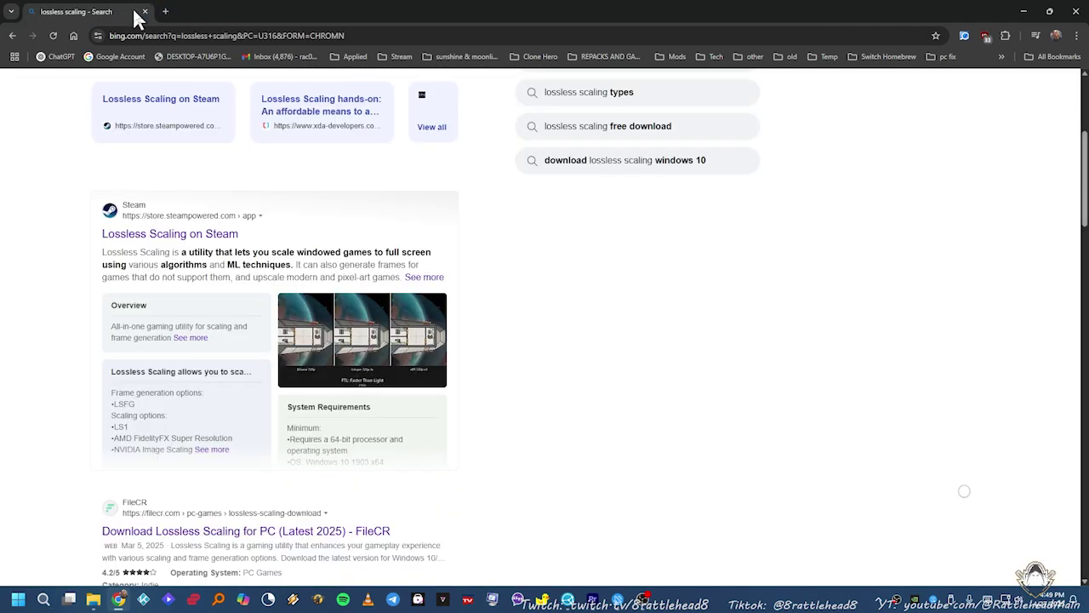
key(super+d)
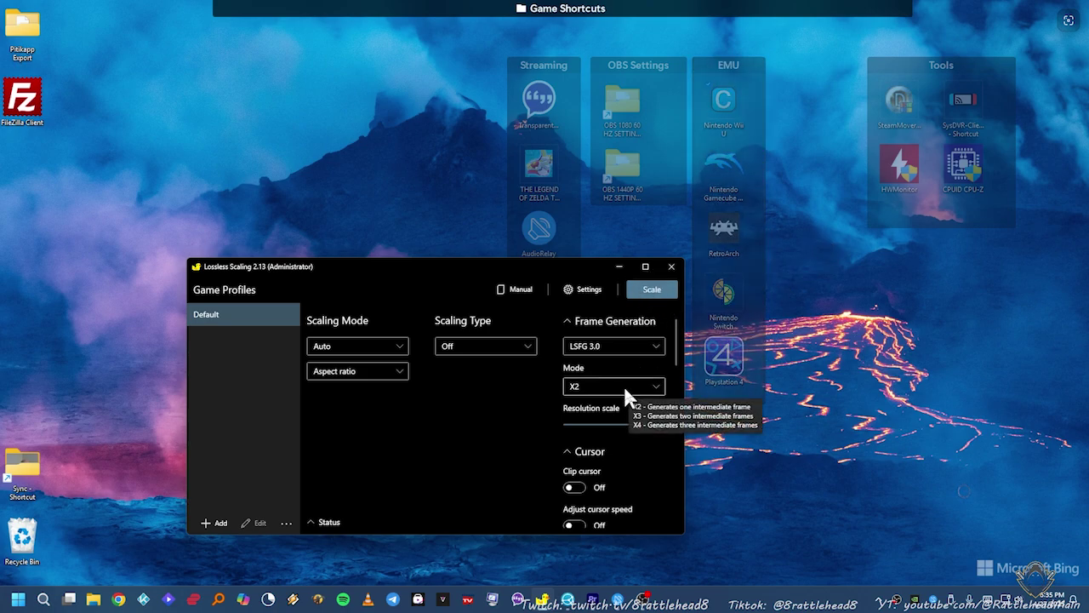
Step: Try FSR as the scaling type for the Default profile, and set it back to Off
click(513, 346)
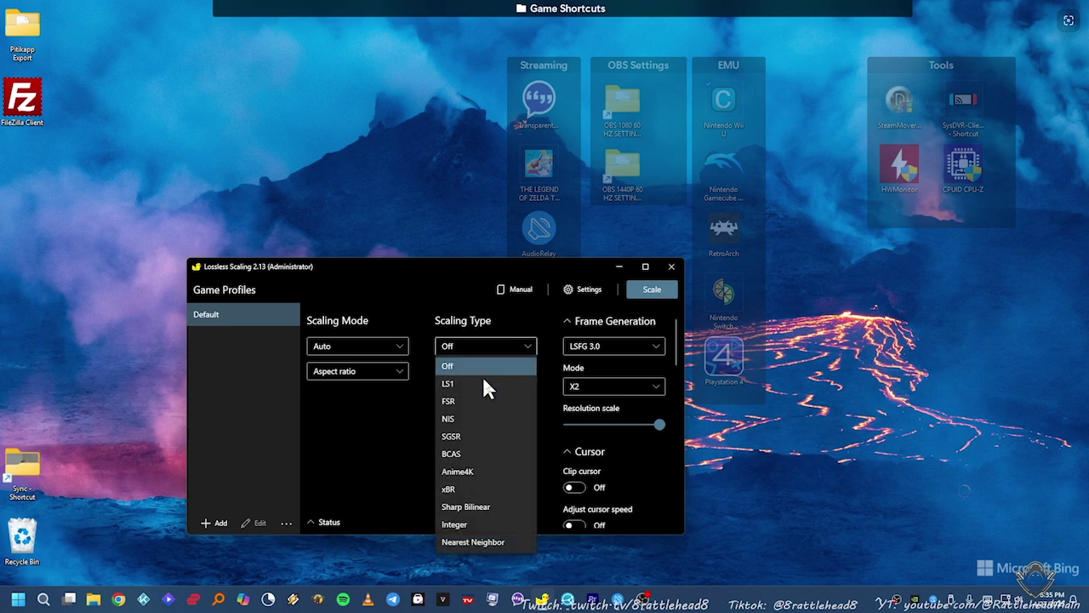
click(478, 402)
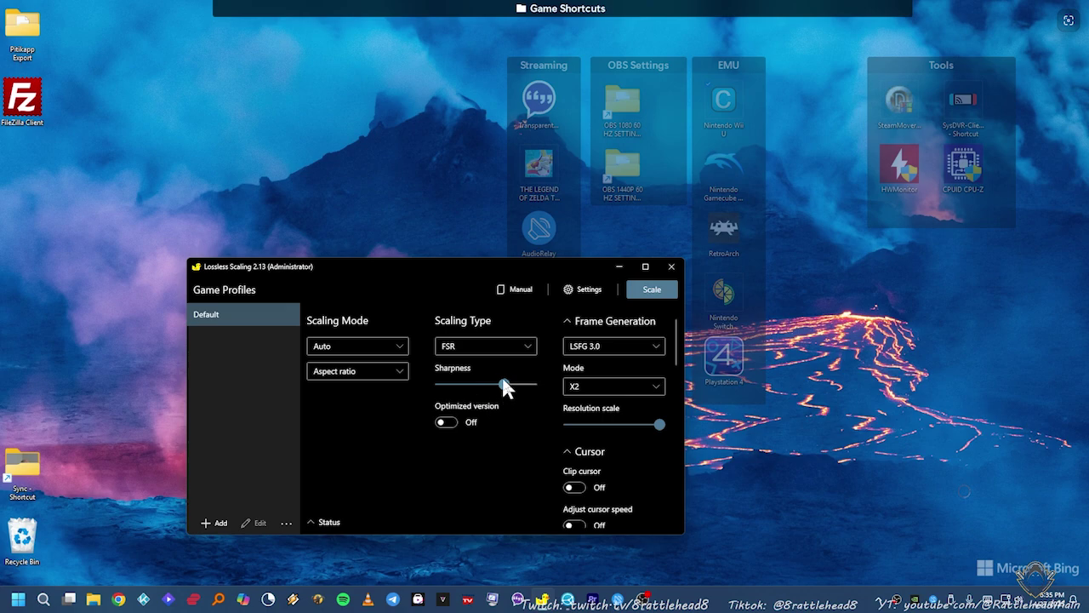
click(512, 343)
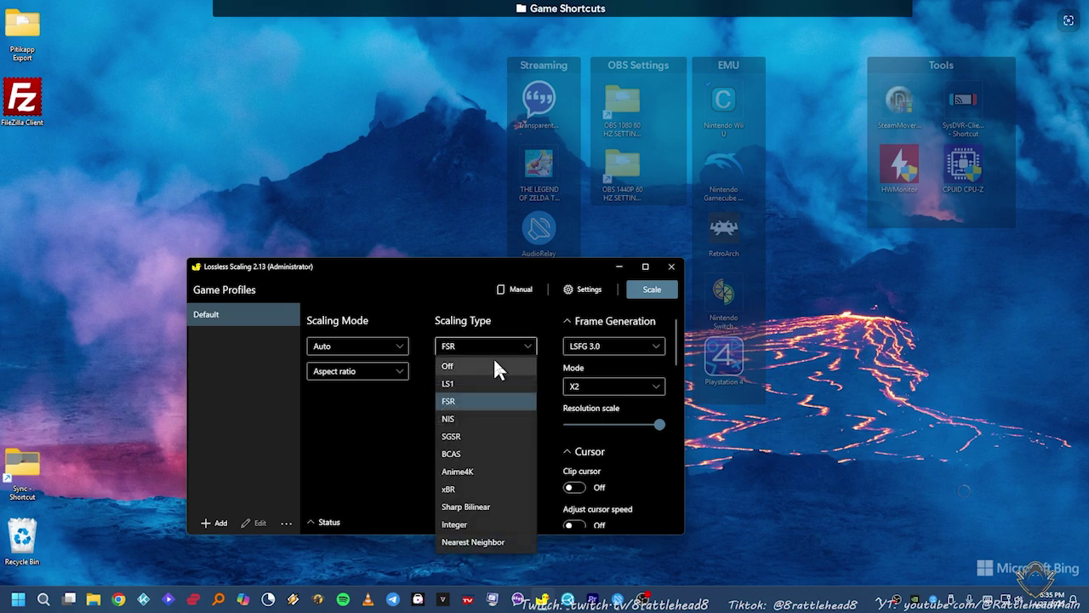
click(491, 364)
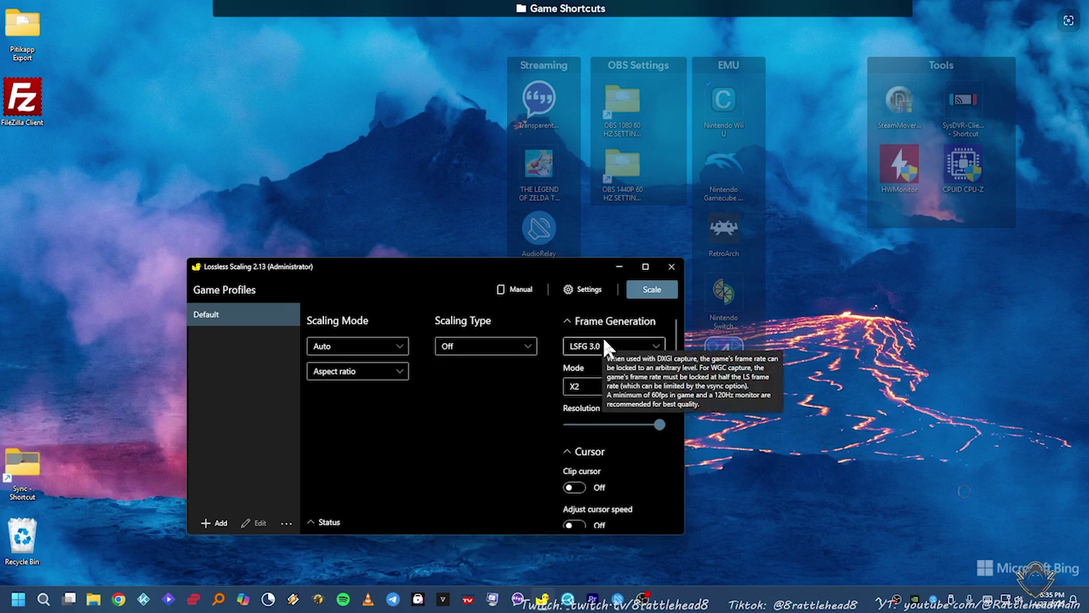
click(509, 341)
click(509, 341)
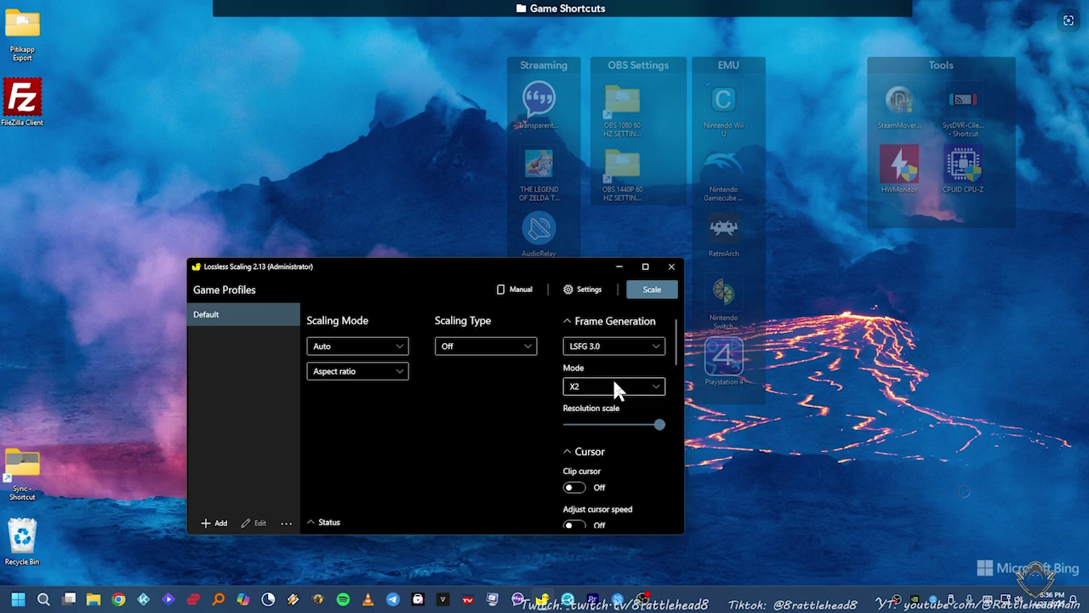
Step: Set the frame generation mode to Custom with a multiplier of 20
click(611, 383)
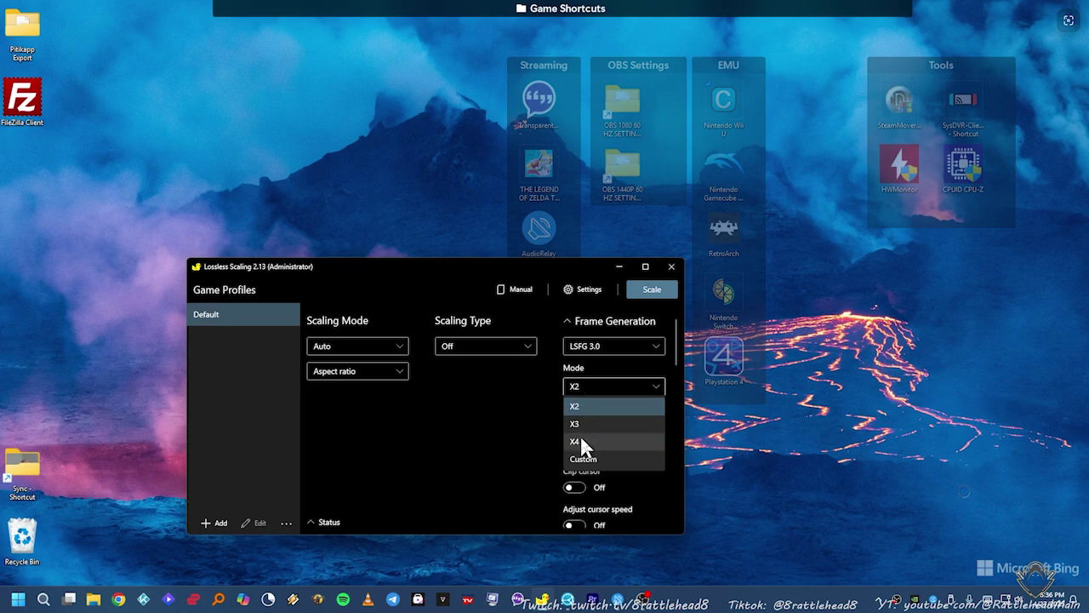
click(583, 459)
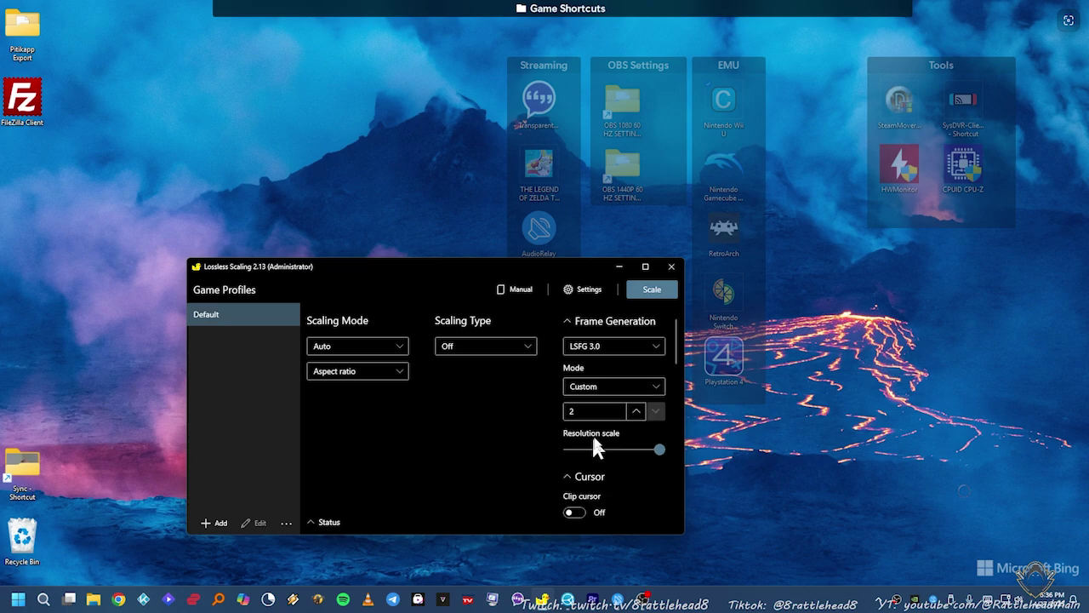
click(636, 411)
click(636, 411)
click(635, 411)
click(633, 411)
click(632, 411)
click(631, 412)
click(631, 412)
click(630, 411)
click(631, 412)
click(631, 412)
click(631, 413)
click(631, 412)
click(631, 413)
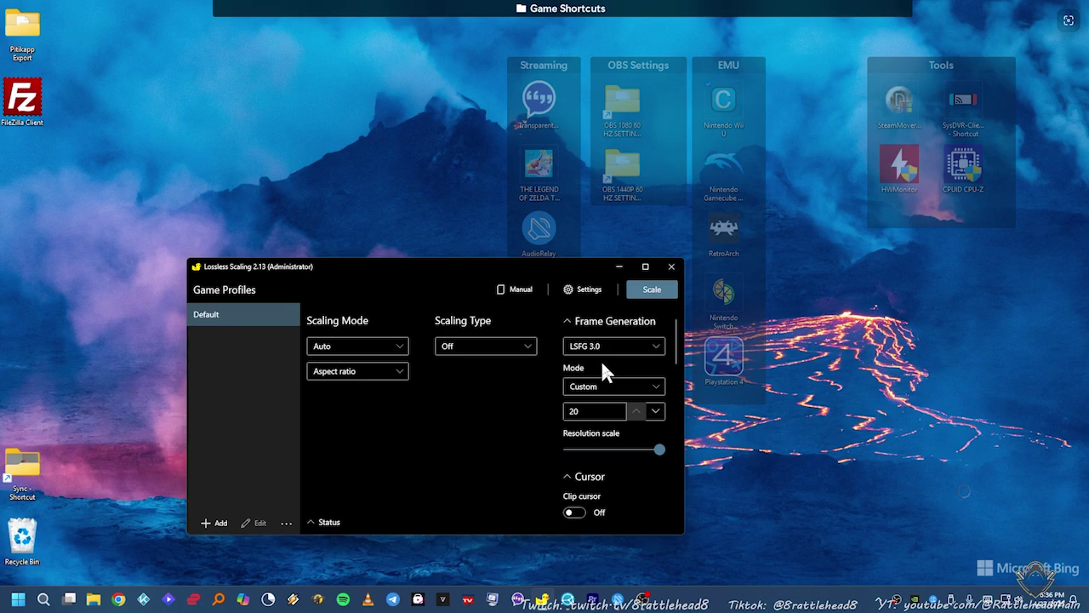
Step: Lower the custom frame generation multiplier to 2
click(656, 410)
click(656, 410)
click(656, 410)
click(656, 410)
click(657, 411)
click(656, 410)
click(657, 411)
click(657, 410)
click(656, 410)
click(656, 411)
click(637, 407)
click(637, 408)
drag(593, 261, 541, 264)
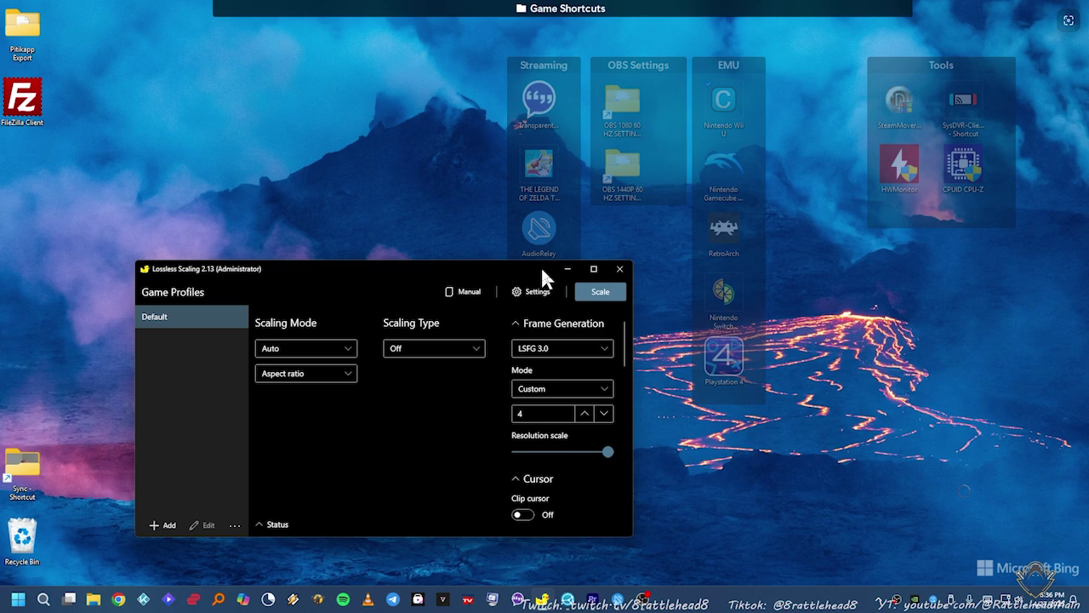
click(603, 415)
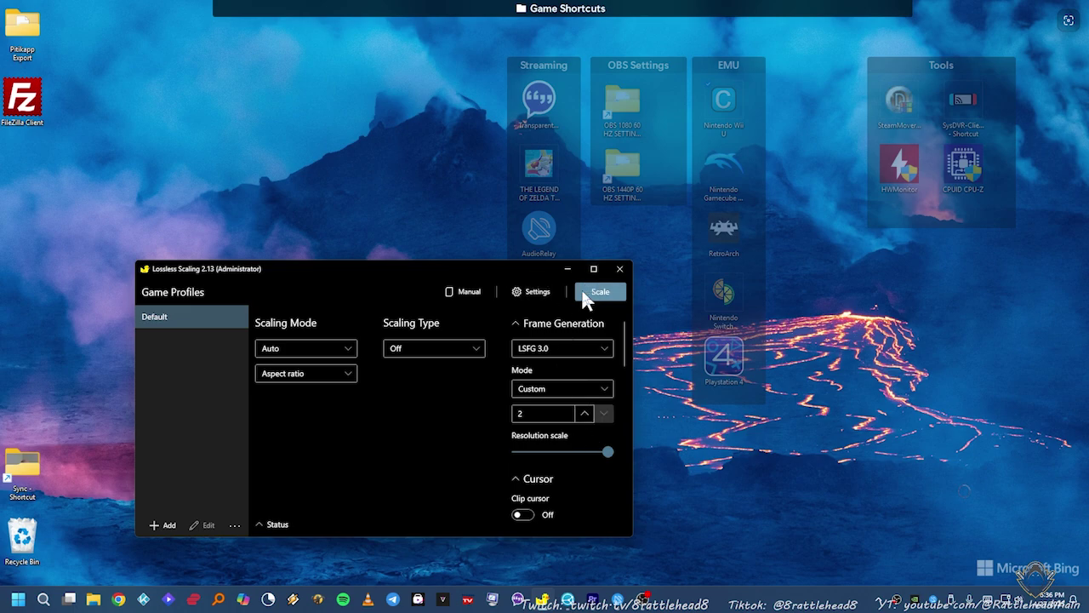
Step: Maximize the Lossless Scaling window and examine the Rendering options for sync mode, max frame latency, HDR support and G-Sync support
click(593, 268)
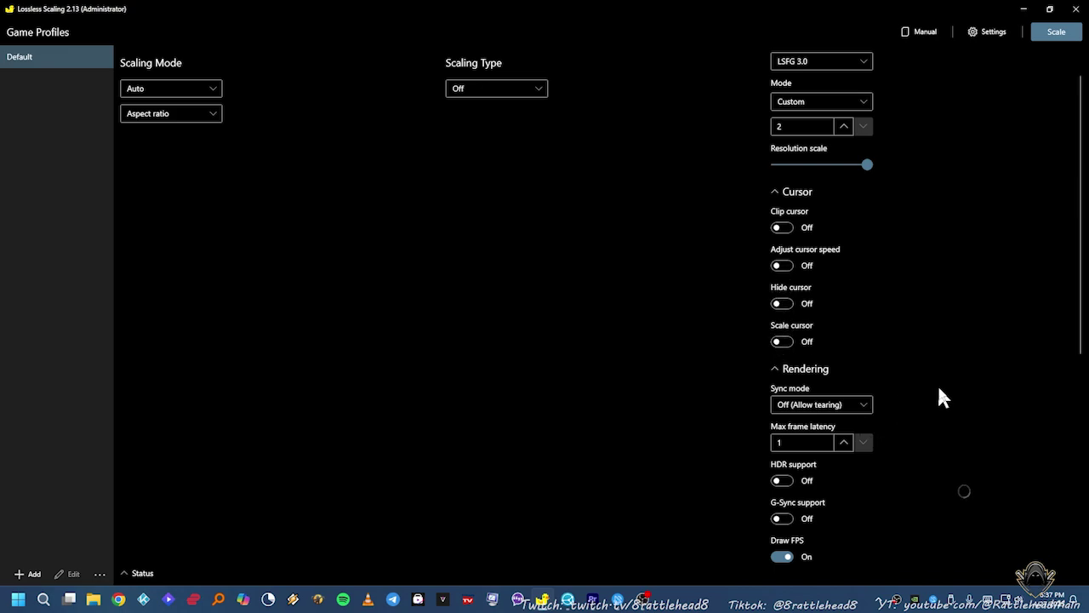
mouse_move(847, 407)
mouse_move(840, 456)
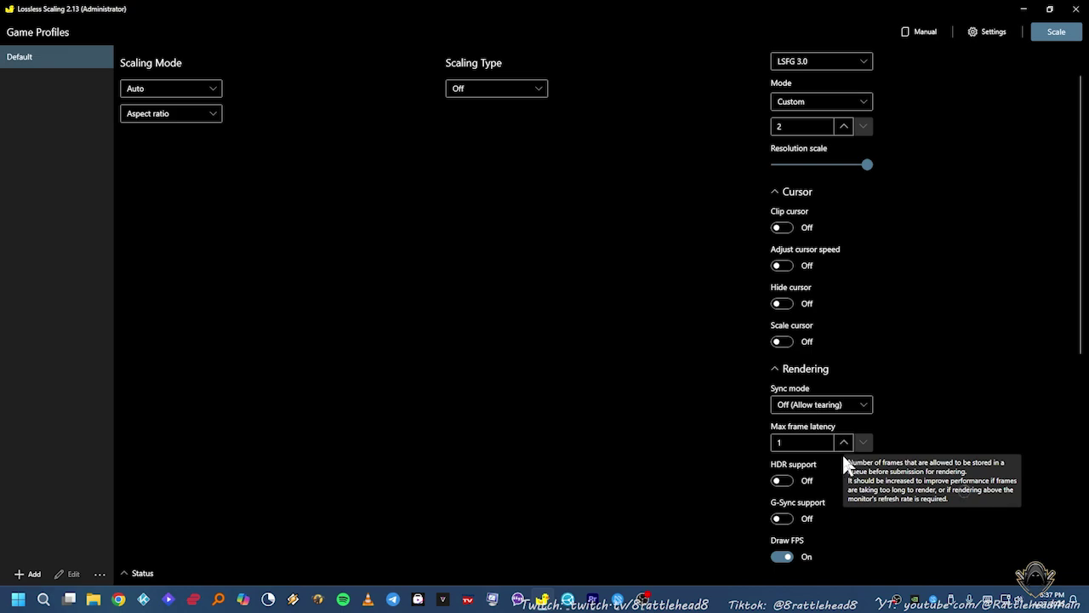
mouse_move(784, 485)
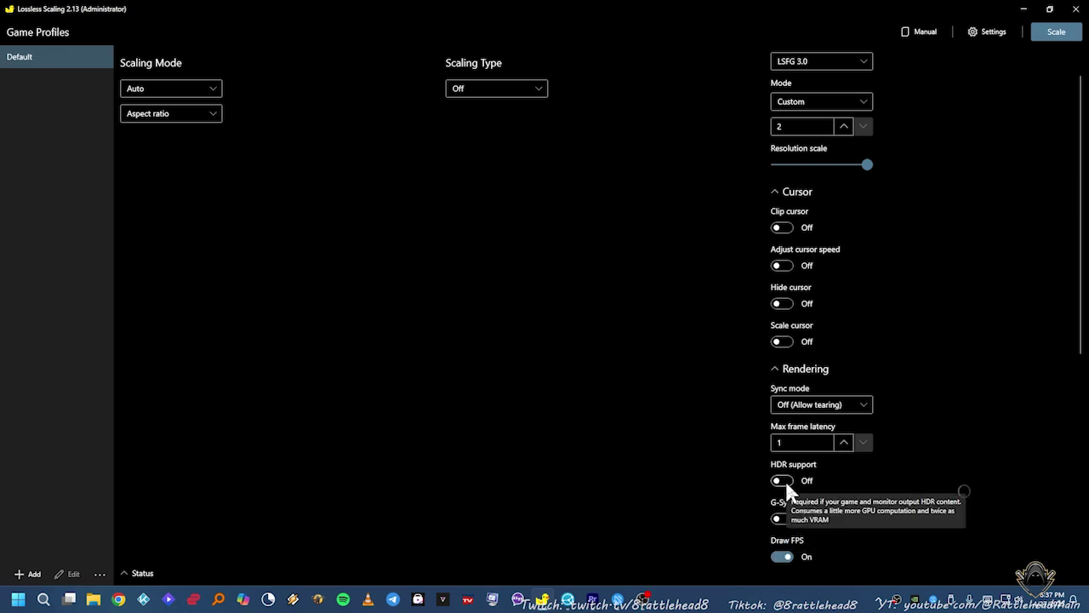
scroll(817, 493, down, 1)
scroll(834, 497, down, 2)
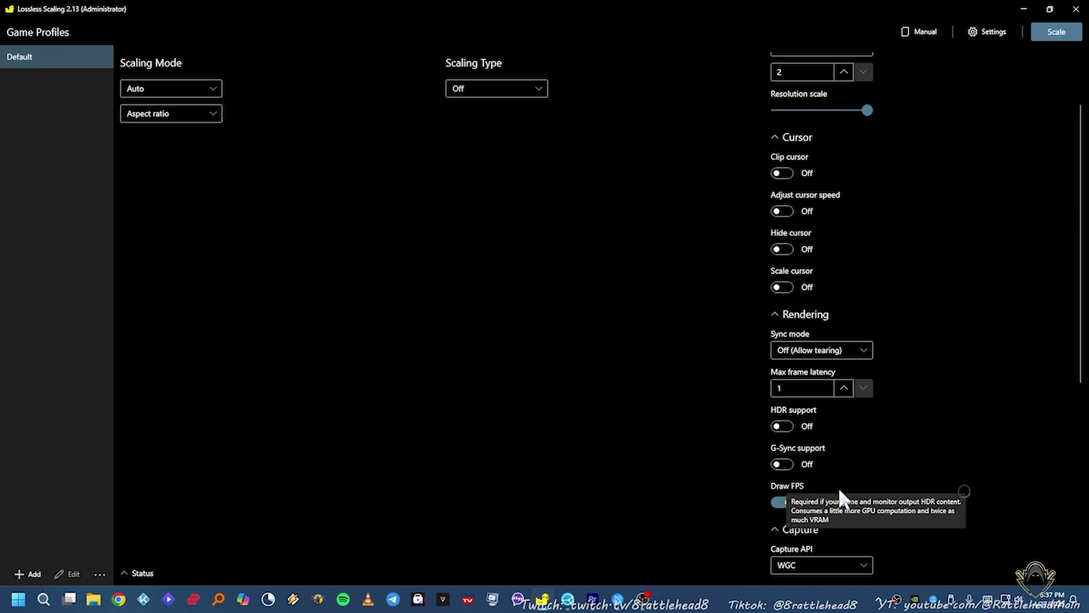
scroll(841, 501, down, 1)
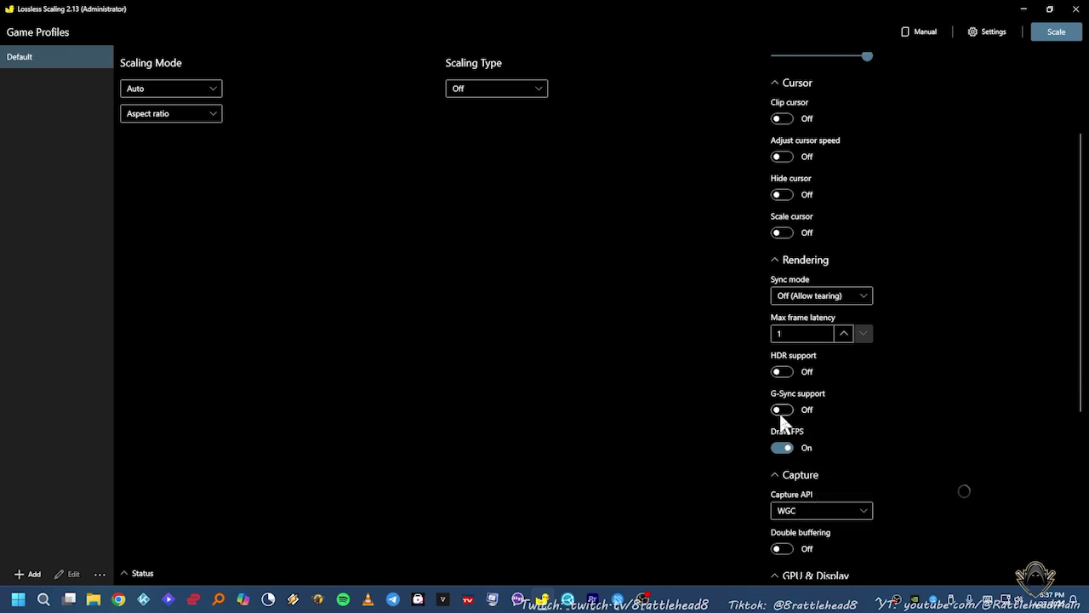
mouse_move(779, 421)
scroll(847, 426, down, 4)
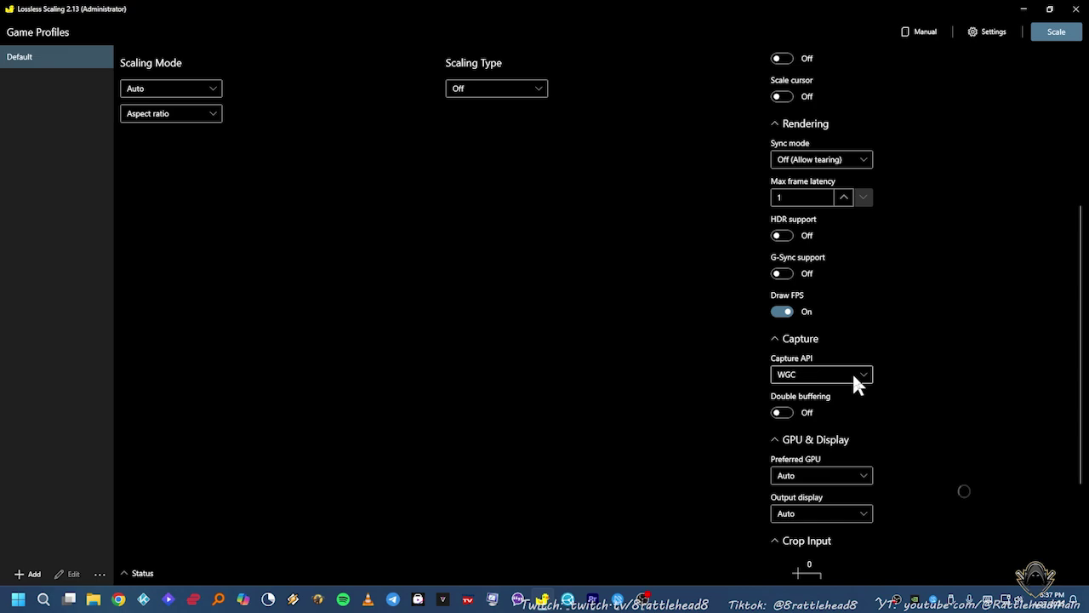
Step: Review the available Capture API choices and the GPU, display, crop and behavior settings below them
click(856, 381)
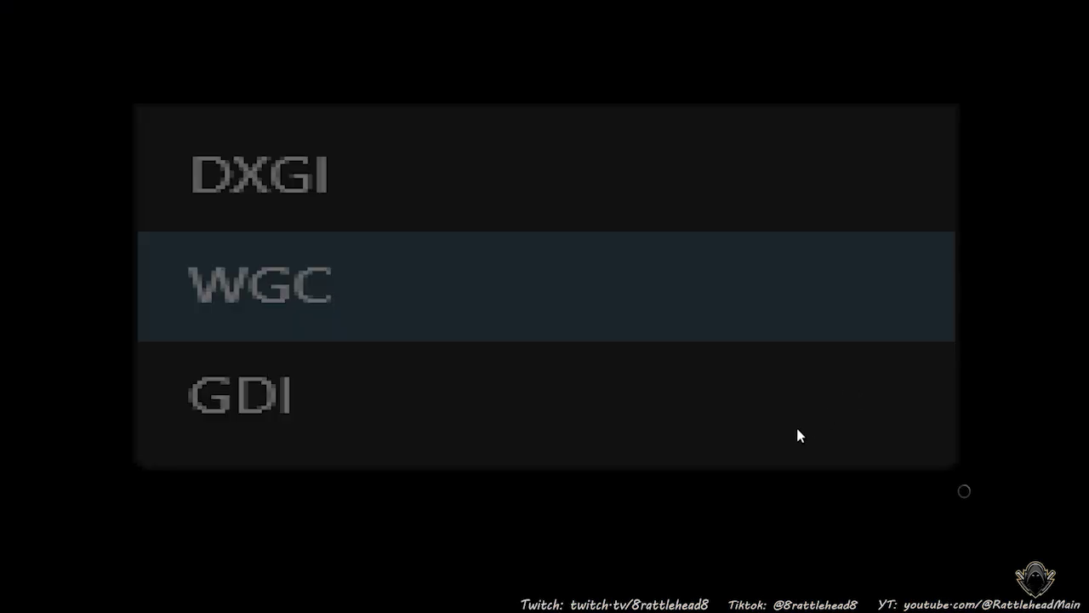
click(850, 391)
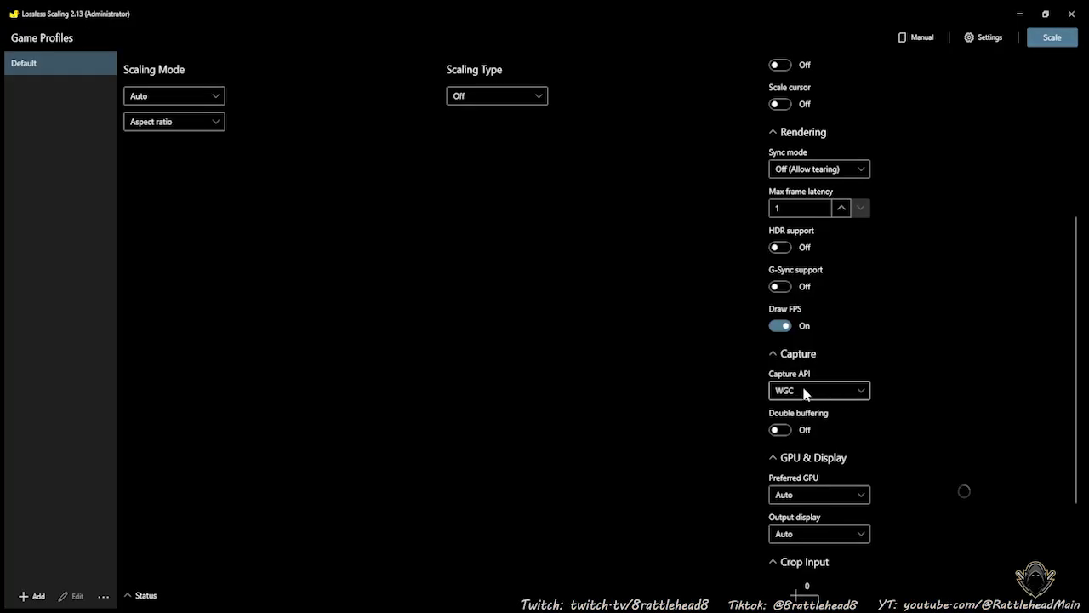
click(813, 391)
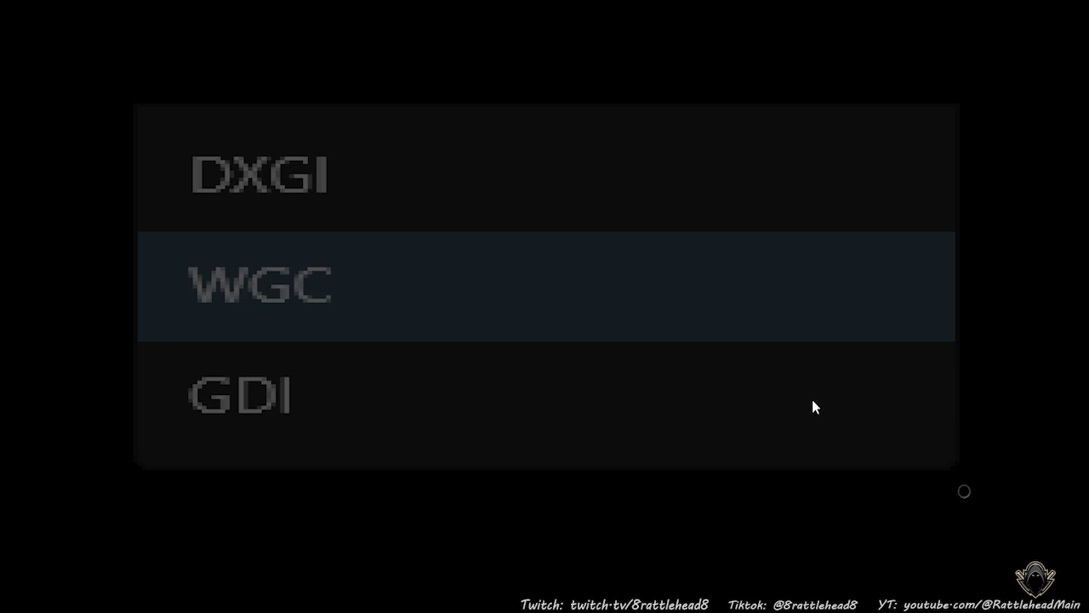
click(813, 404)
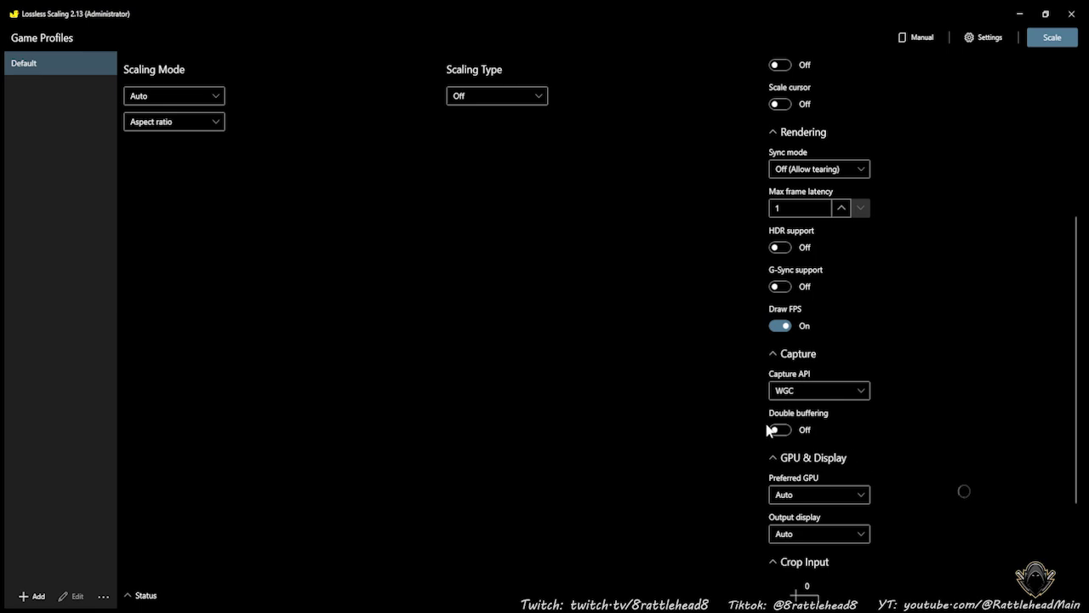
scroll(873, 456, down, 3)
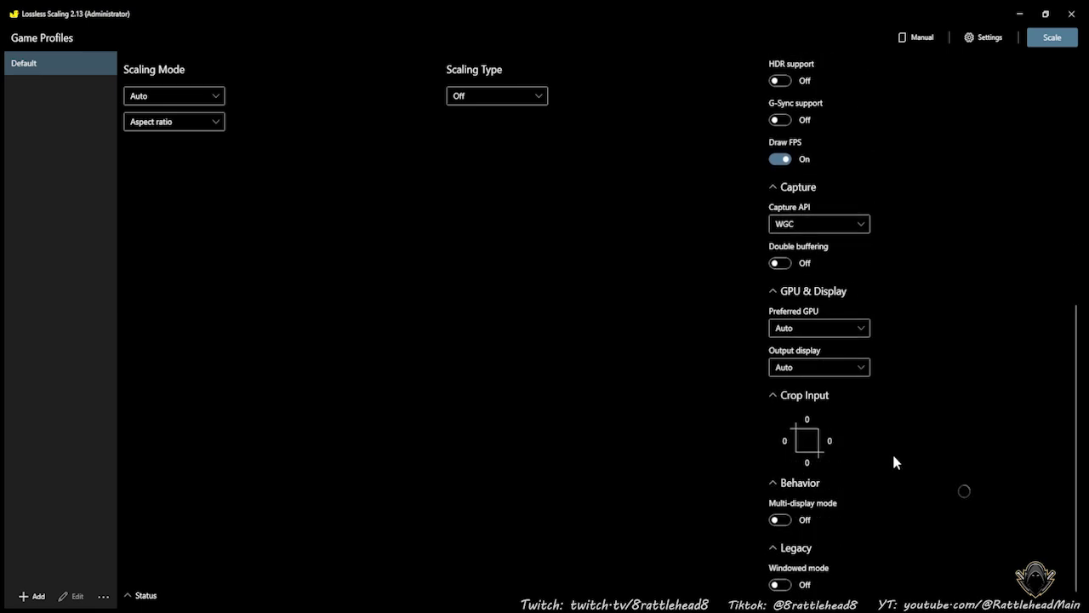
scroll(892, 462, up, 5)
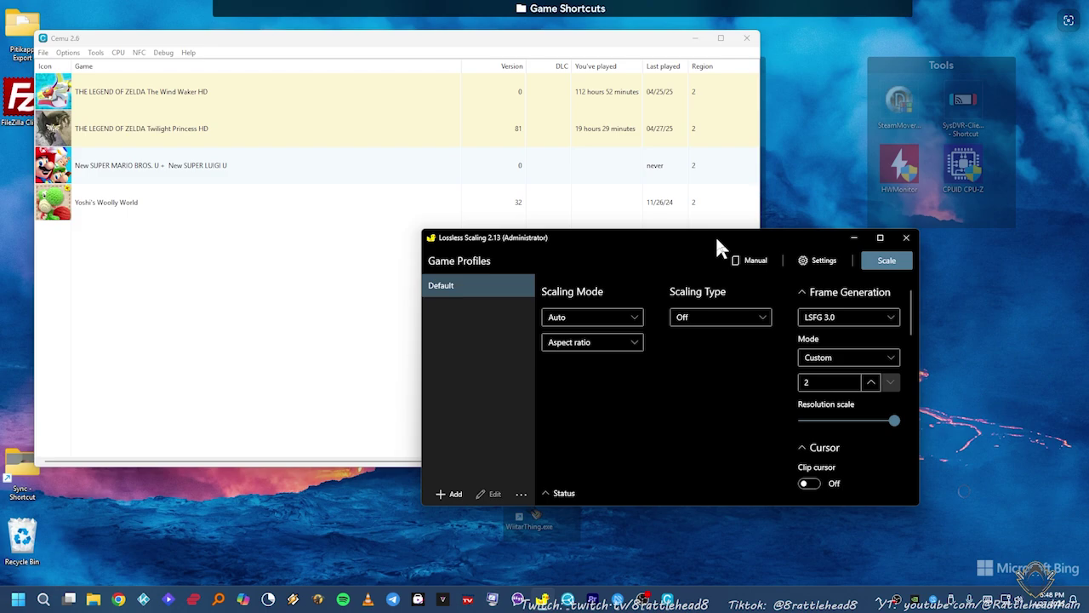
Step: Start scaling with the Default profile and launch THE LEGEND OF ZELDA Twilight Princess HD from Cemu's game list
click(882, 263)
click(854, 237)
click(317, 137)
double_click(316, 136)
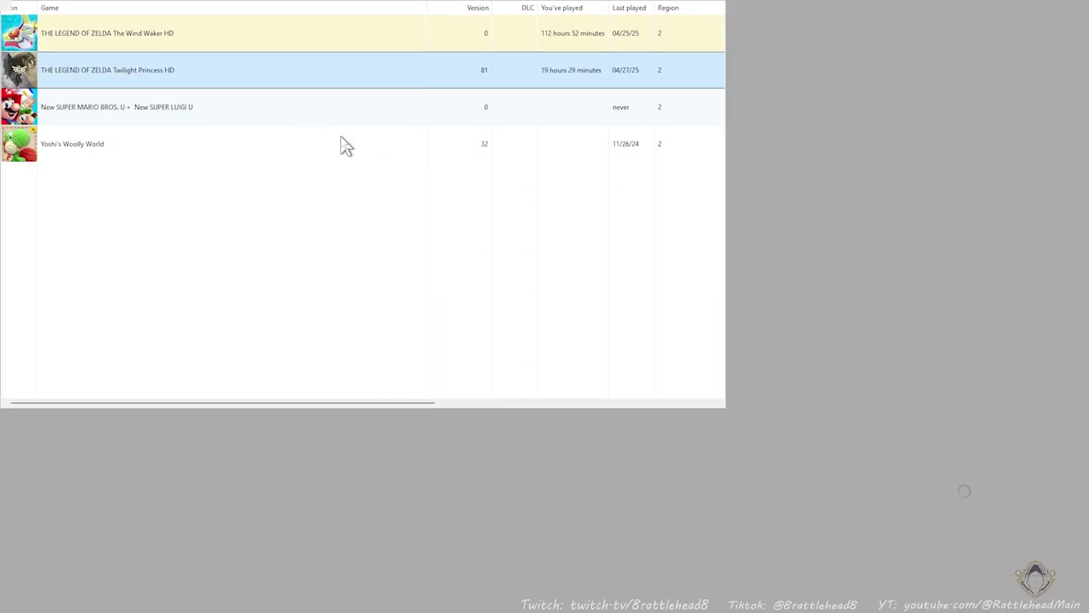